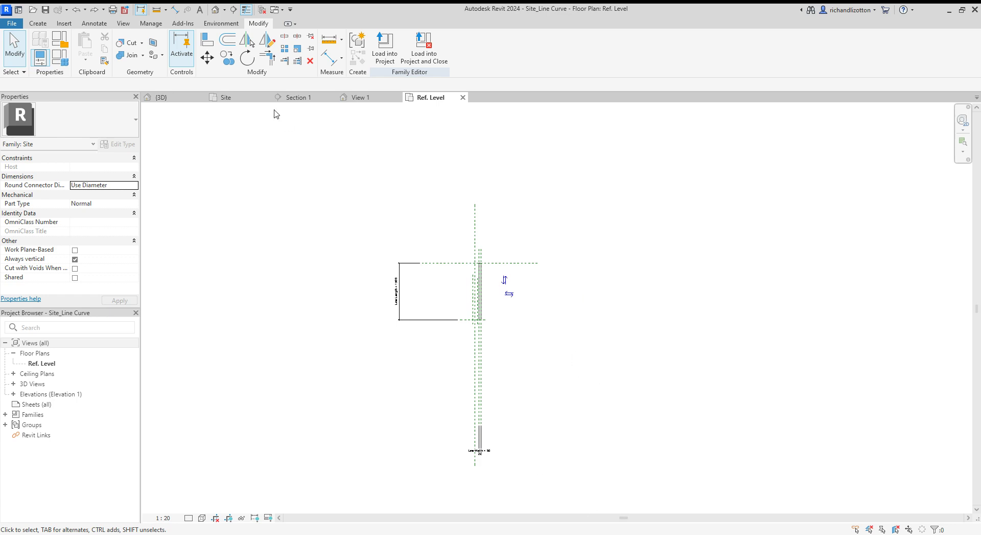
Look at the site plan's road bend, then go back to the road-marking family's plan view
click(253, 98)
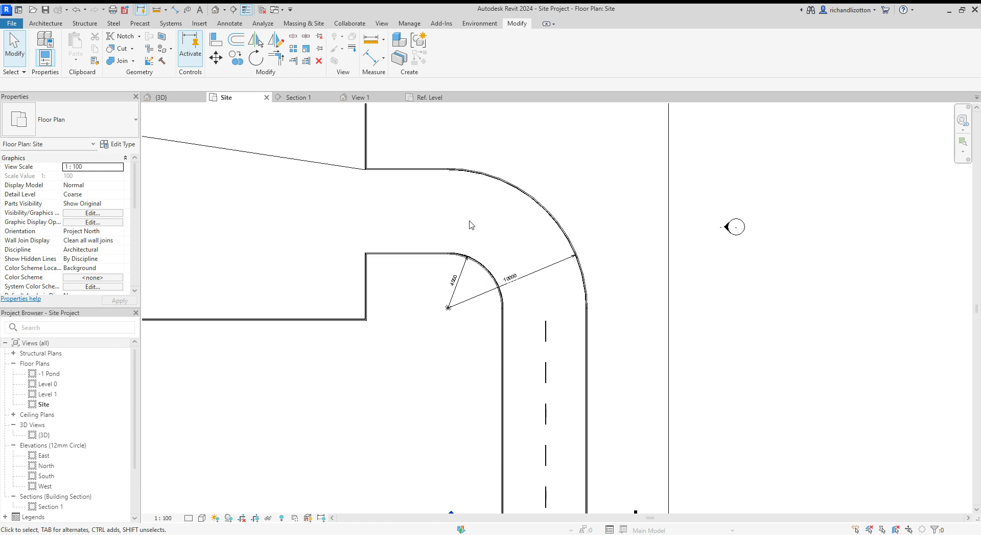
scroll(475, 276, up, 2)
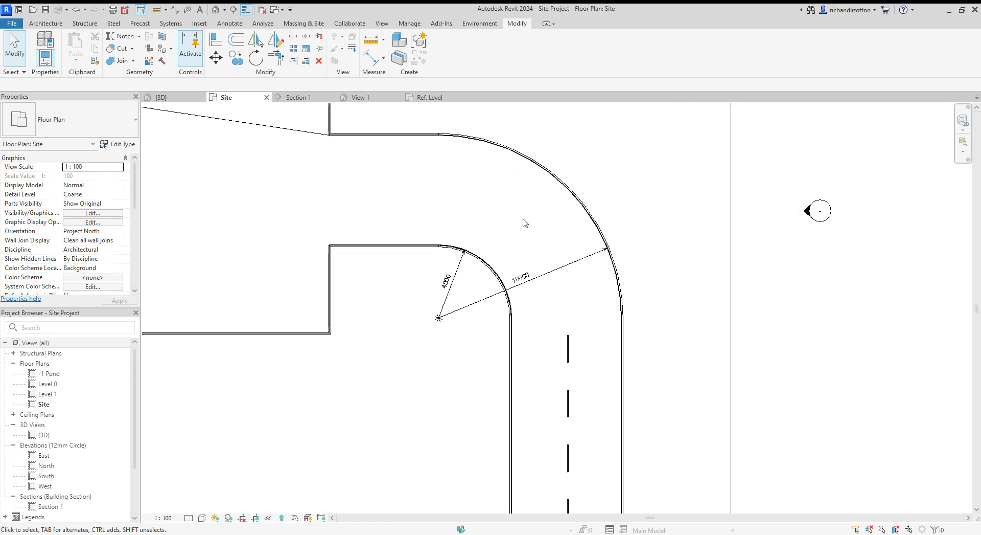
click(439, 98)
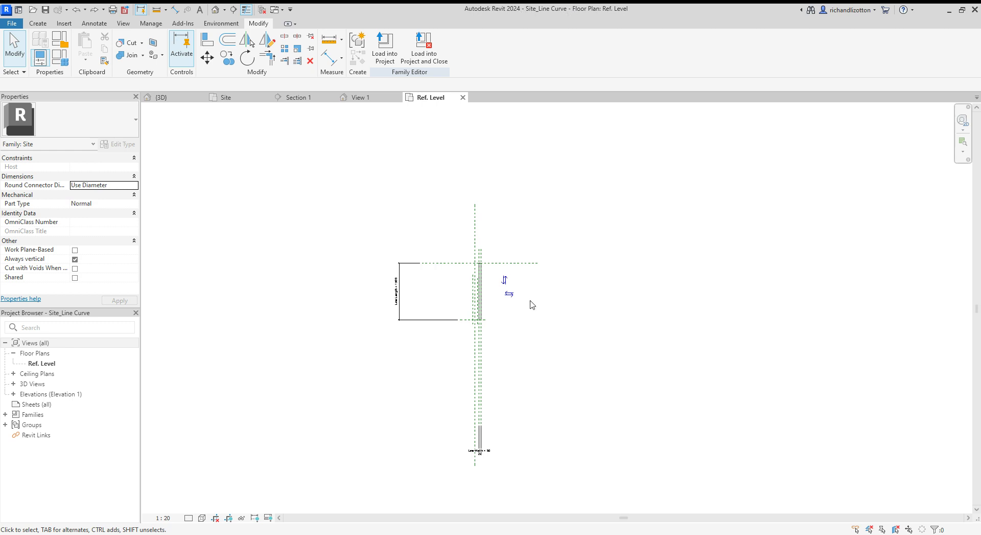
scroll(531, 304, up, 2)
Edit the Road Markings extrusion and delete all lines of its existing rectangle sketch
double_click(438, 255)
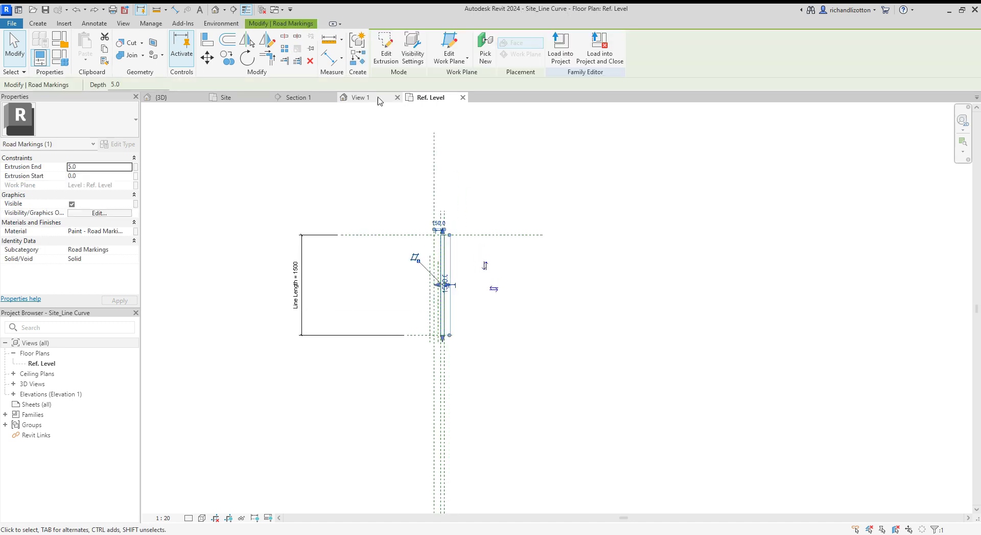
drag(409, 214, 478, 361)
key(Delete)
scroll(452, 319, up, 2)
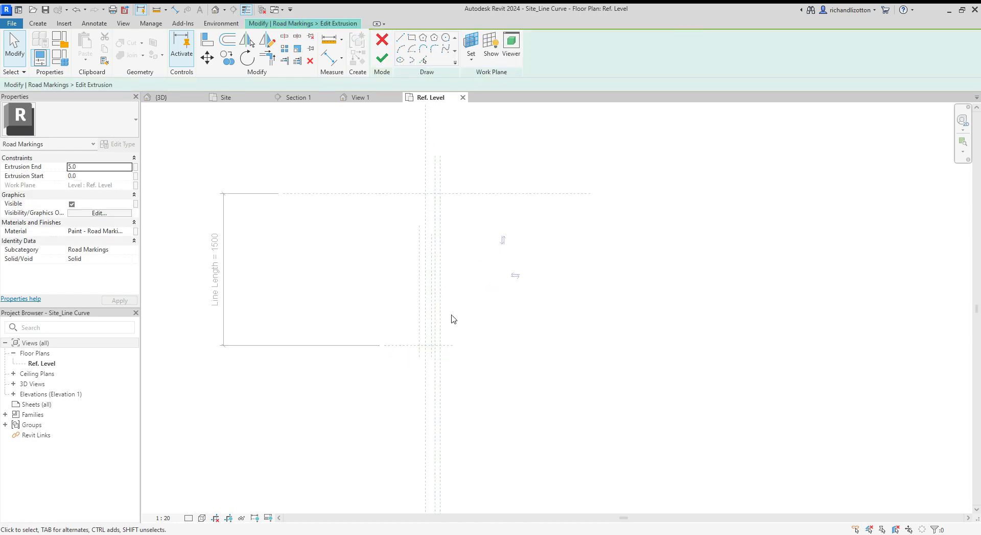
Draw a 7000 radius circle centred on the reference-plane intersection
click(446, 37)
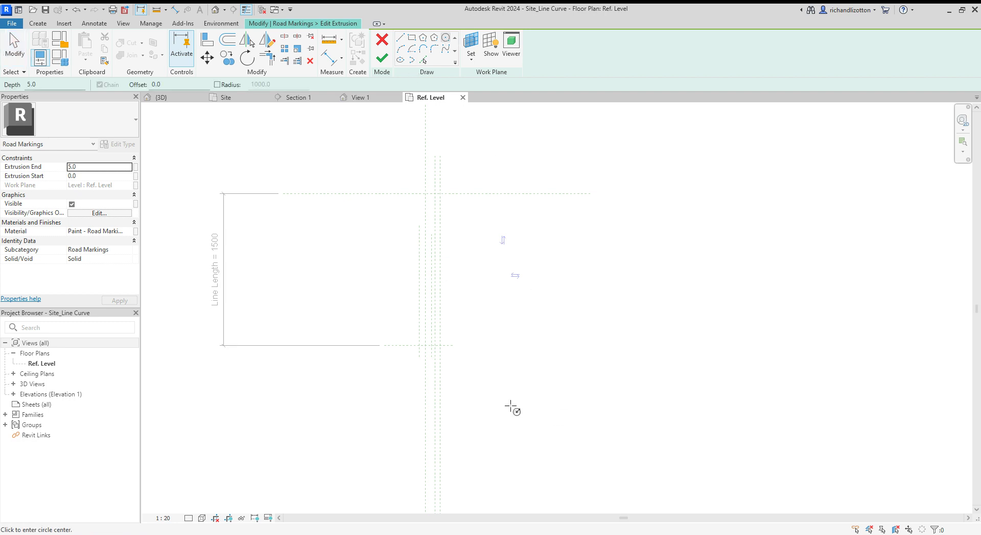
click(435, 345)
text(7000)
key(Return)
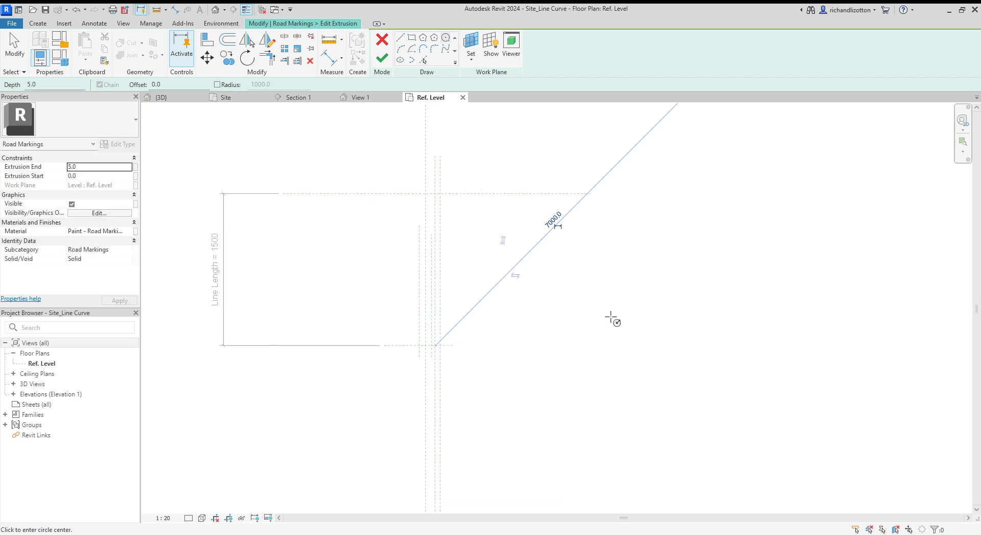
scroll(616, 325, down, 3)
click(228, 40)
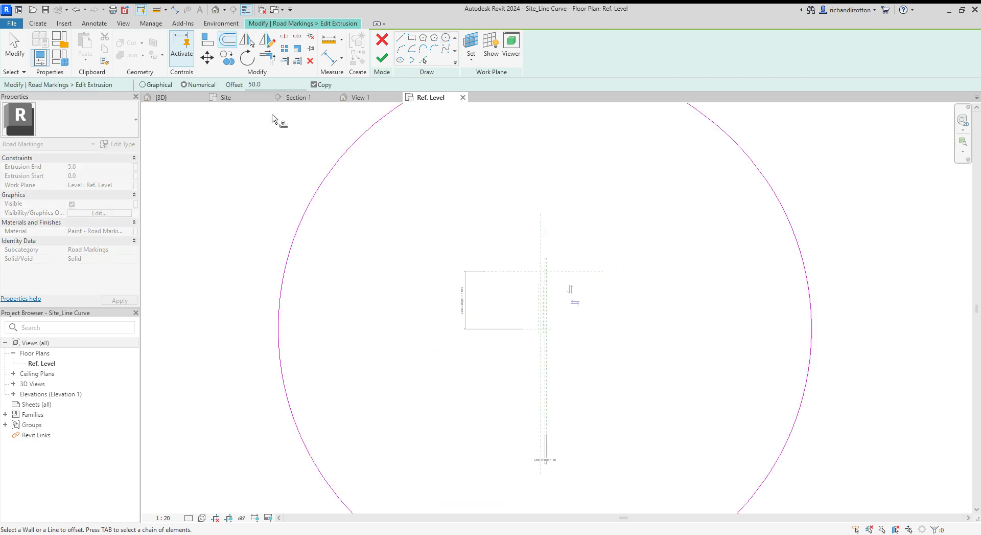
Offset the circle 50 outward and draw a line from the rectangle's bottom-right corner to the circle
click(806, 281)
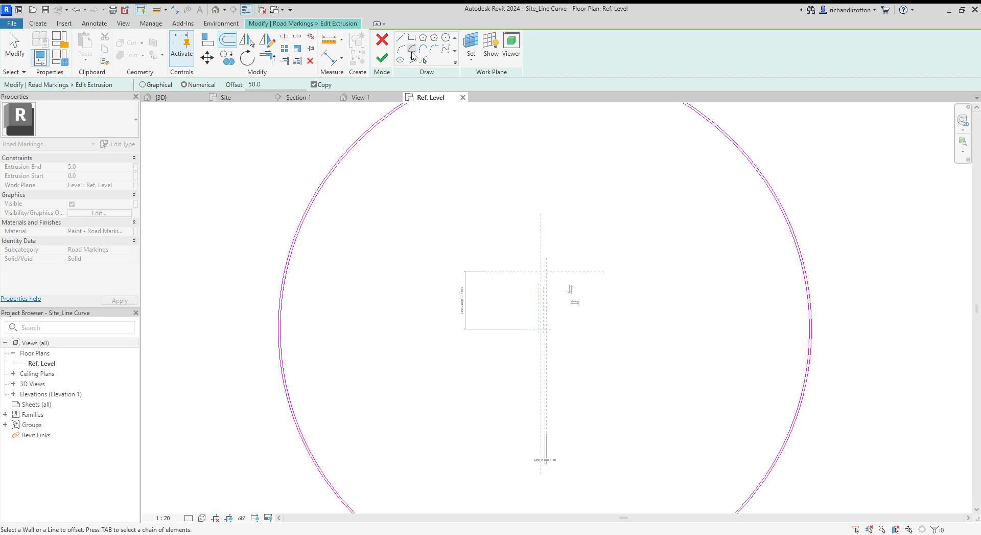
click(400, 38)
scroll(532, 325, up, 3)
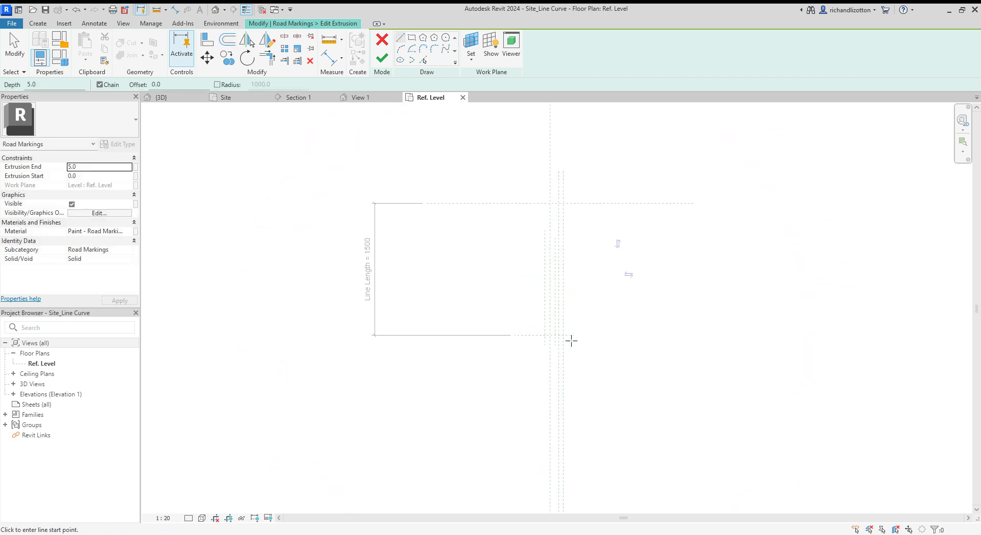
click(559, 335)
scroll(560, 334, down, 3)
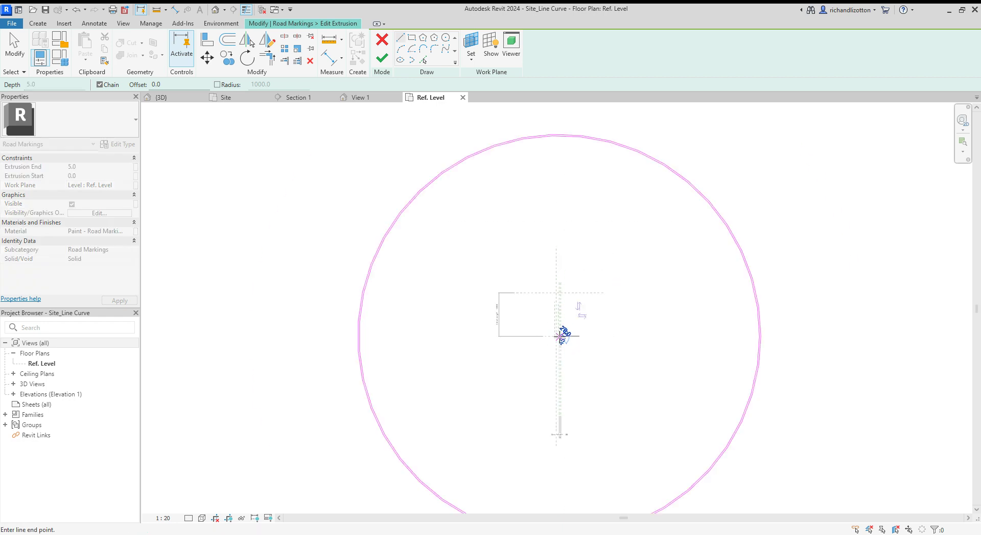
scroll(775, 324, up, 3)
click(771, 327)
Sketch boundary lines along the arc marking off a dash about 1500 long between the circles
click(736, 353)
scroll(735, 262, up, 3)
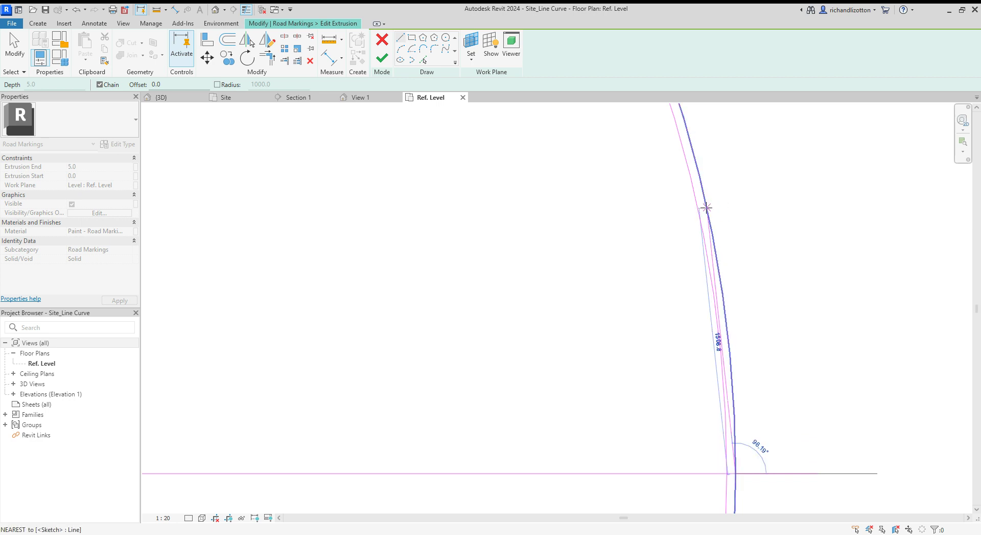
click(708, 210)
click(735, 479)
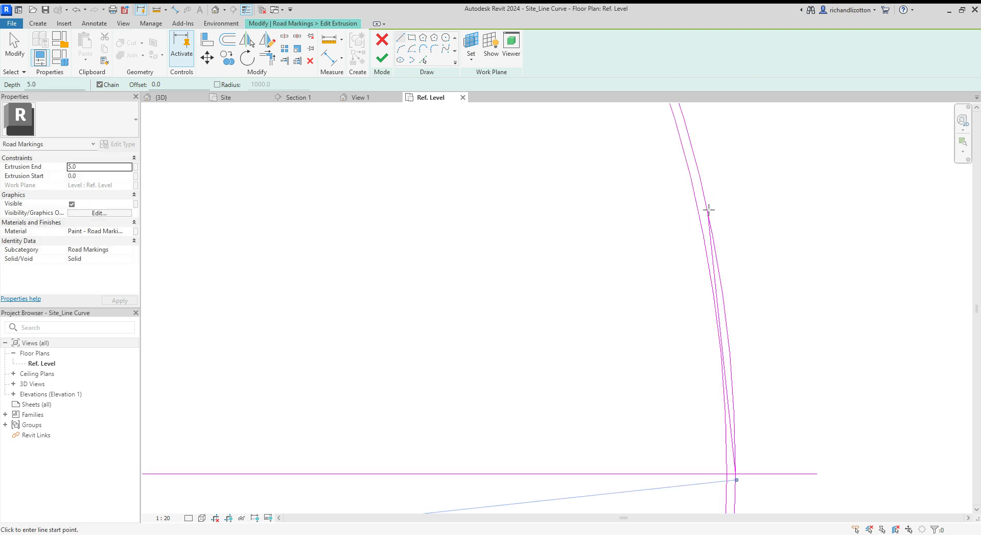
click(707, 209)
click(701, 210)
key(Escape)
key(Escape)
click(715, 270)
key(Escape)
scroll(736, 323, down, 1)
Trim the arcs and horizontal line to corners into one closed curved dash, then finish the extrusion
click(267, 58)
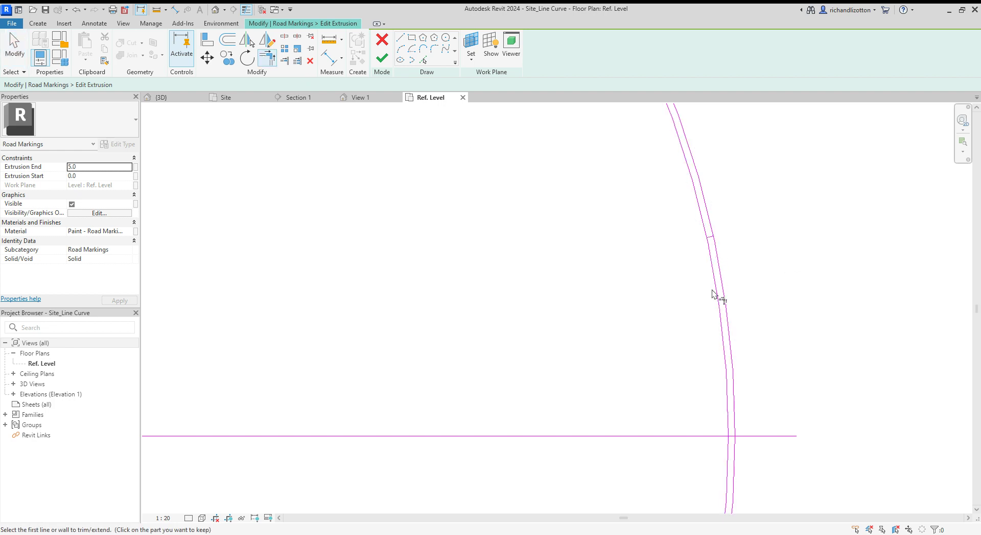
click(730, 395)
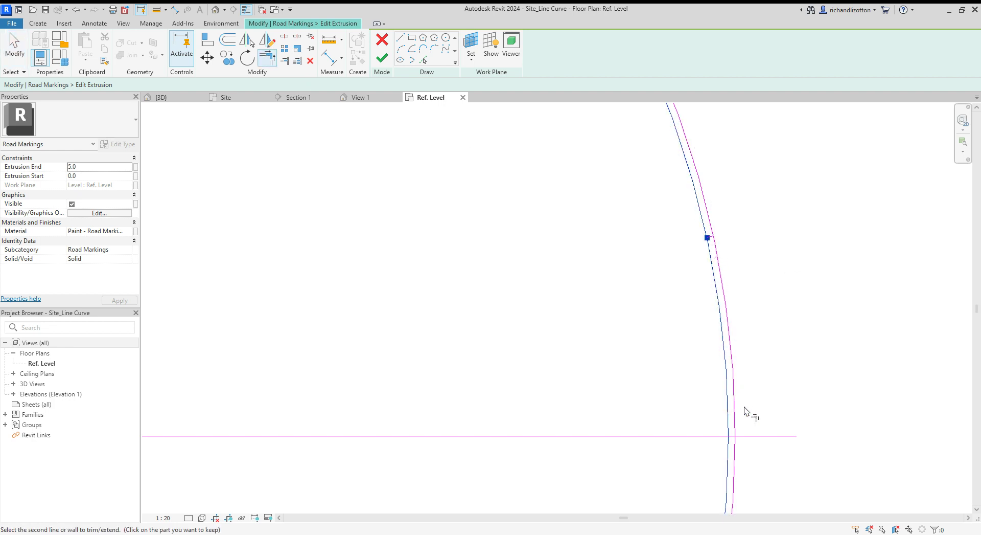
click(764, 437)
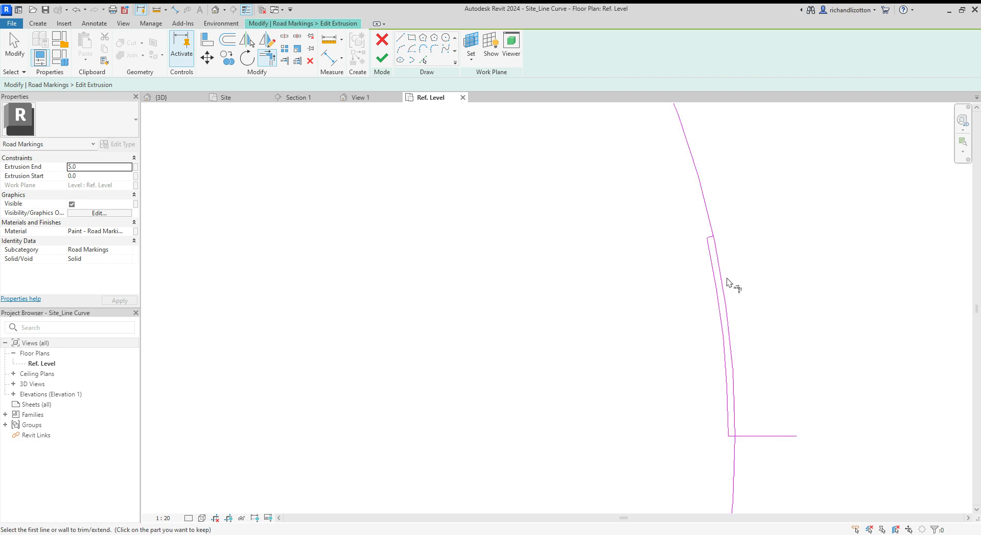
click(737, 437)
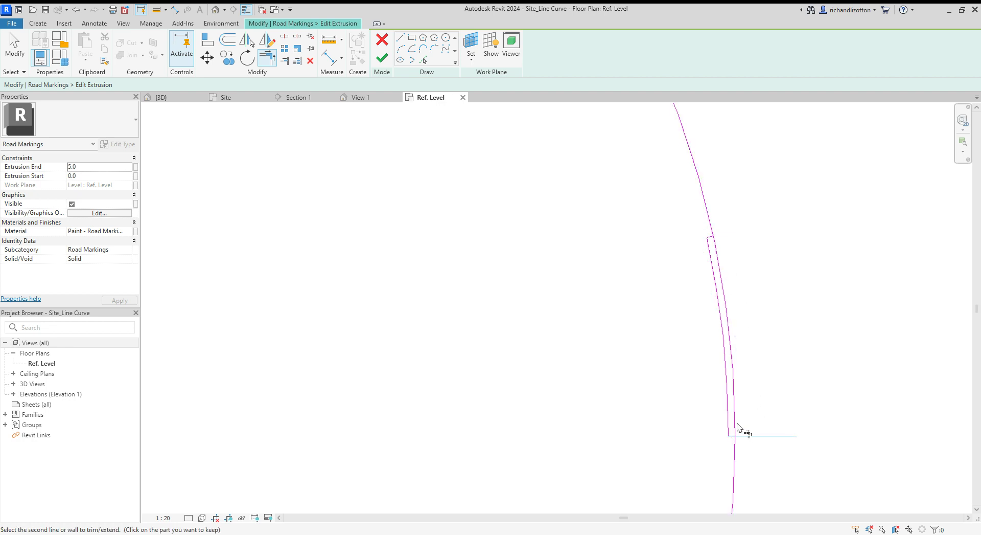
click(735, 423)
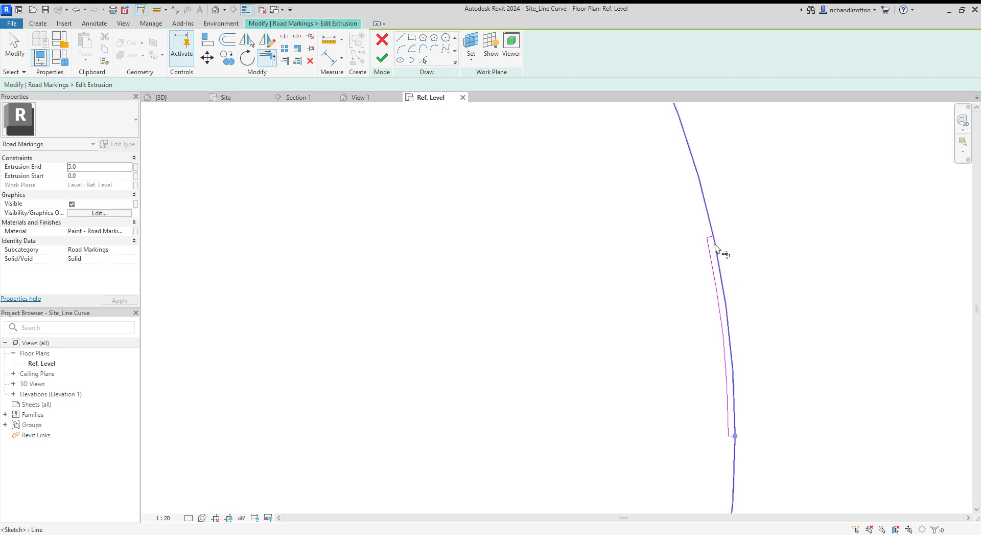
scroll(748, 307, down, 5)
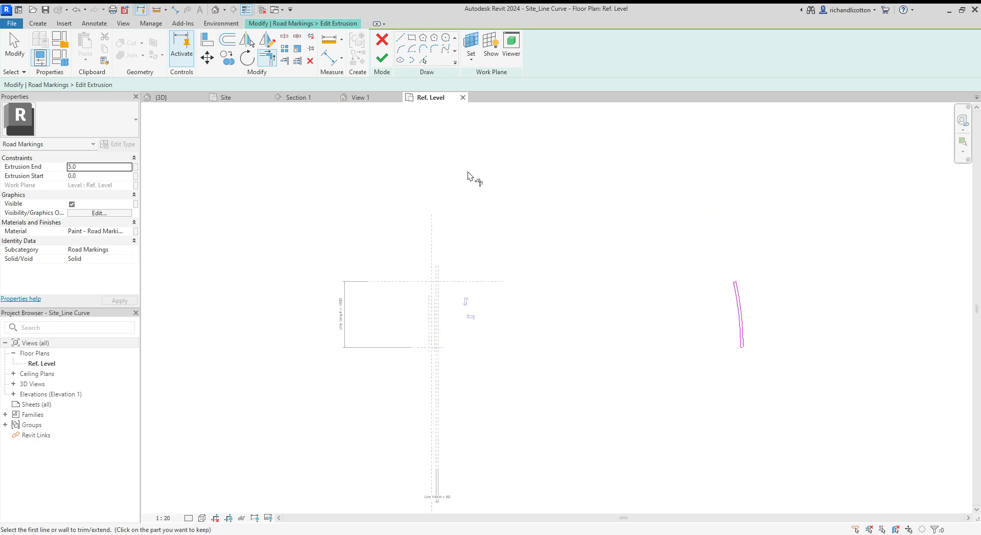
click(381, 60)
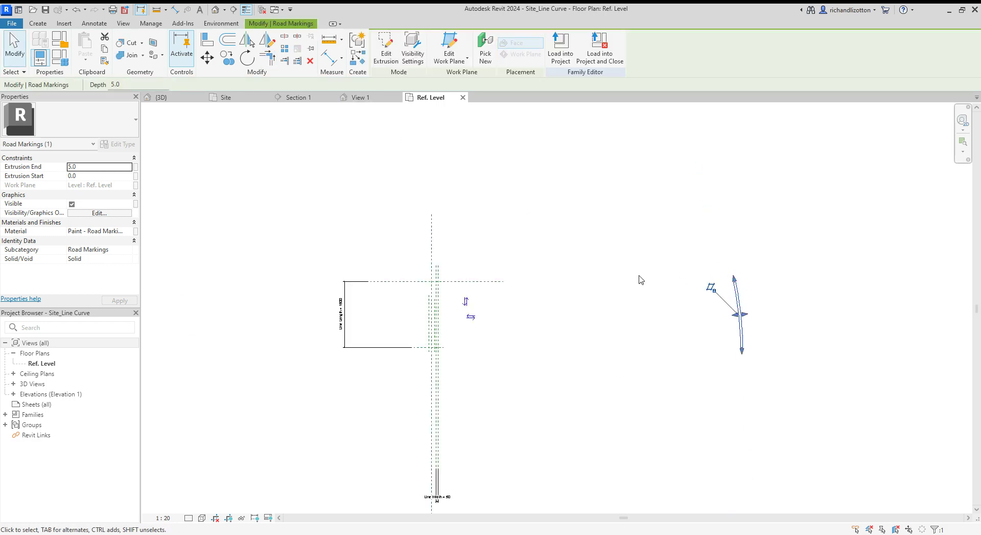
Radially array the dash at 22° around the reference-plane intersection
click(286, 48)
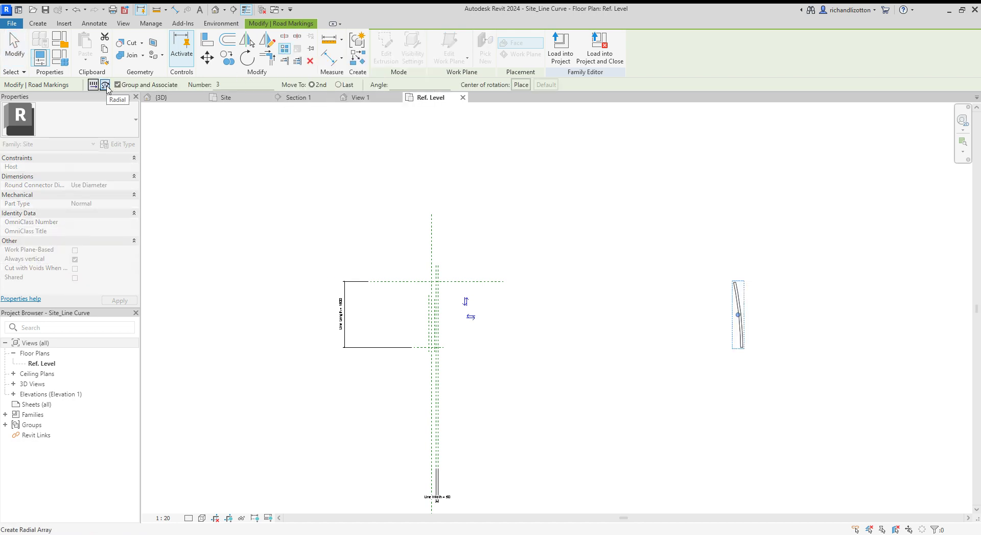
click(106, 85)
click(519, 86)
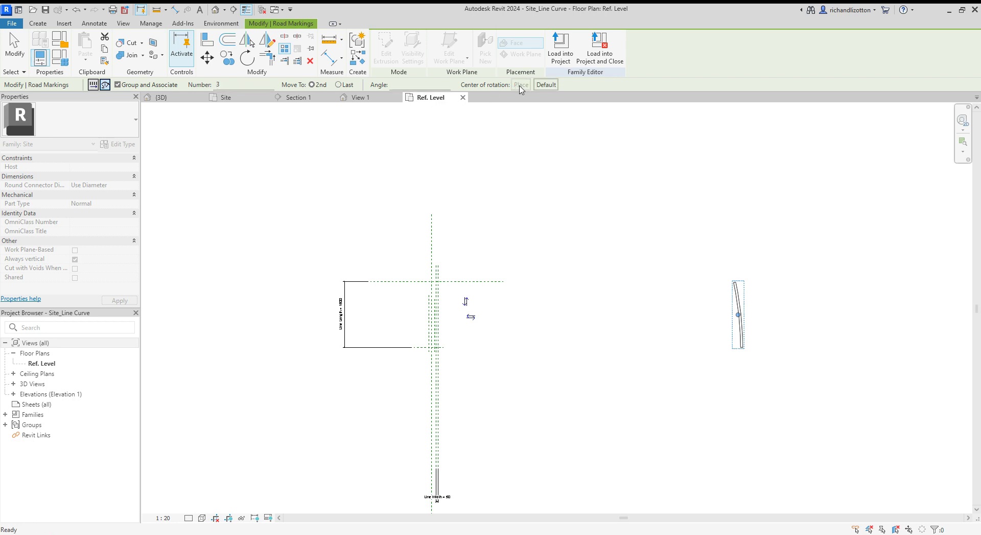
scroll(438, 348, up, 4)
click(434, 340)
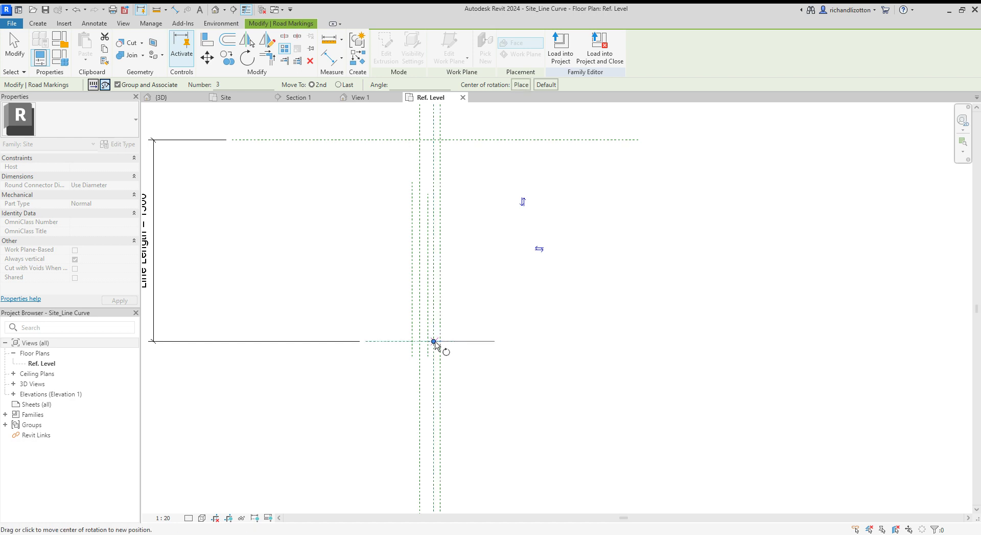
scroll(435, 342, down, 5)
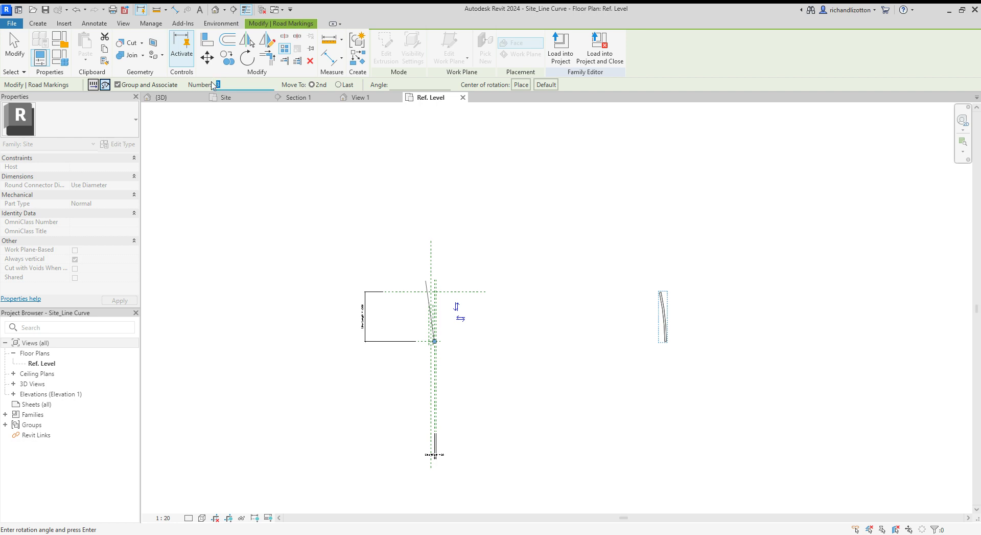
click(395, 84)
key(Return)
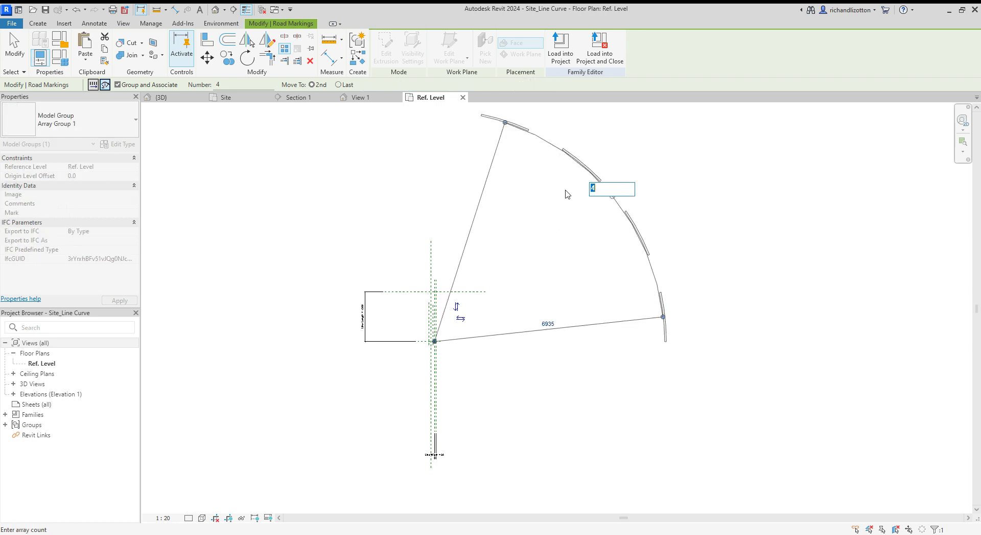
Set the array count to 4, then load the family into the site project, overwriting the existing version
middle_drag(713, 227, 699, 272)
key(Return)
click(748, 343)
scroll(716, 427, down, 2)
middle_drag(710, 329, 670, 300)
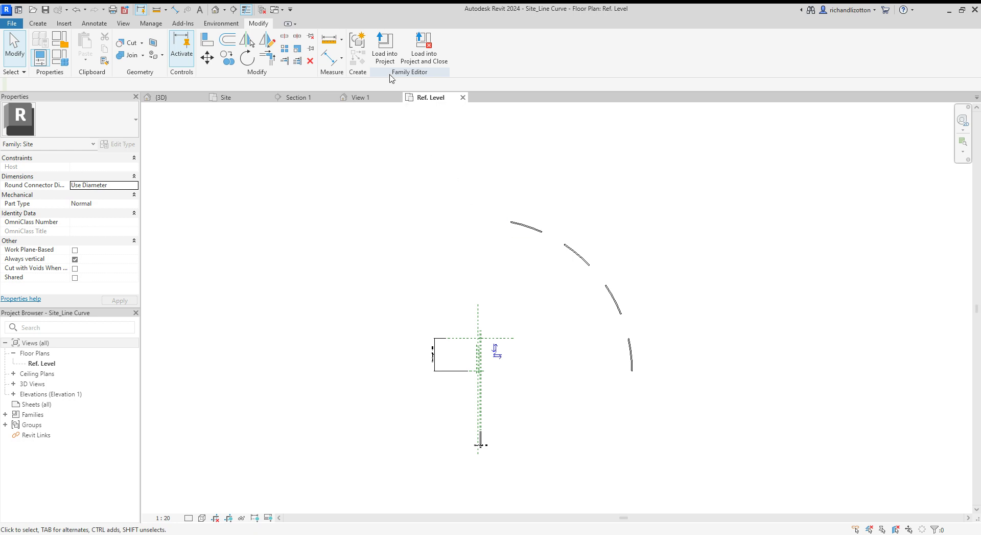
click(386, 58)
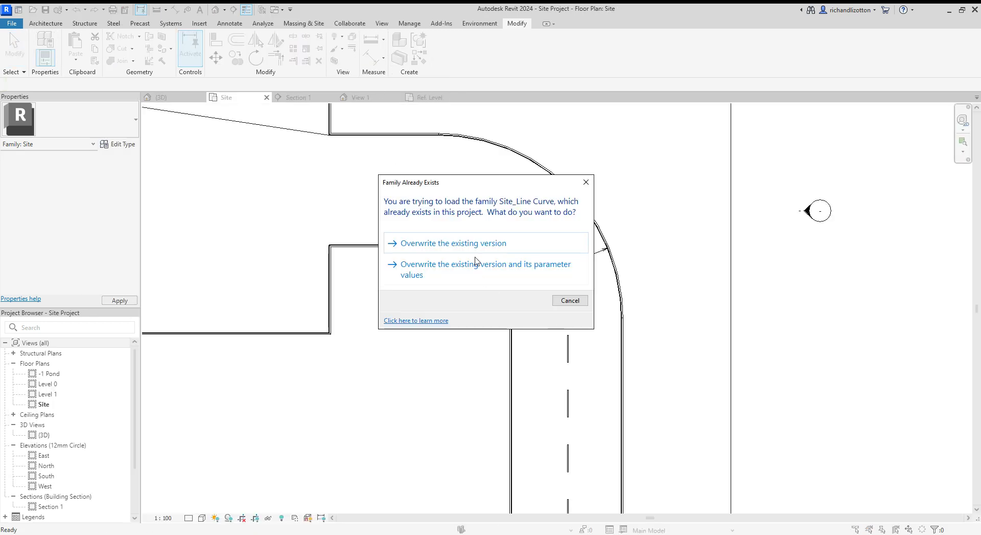
click(476, 252)
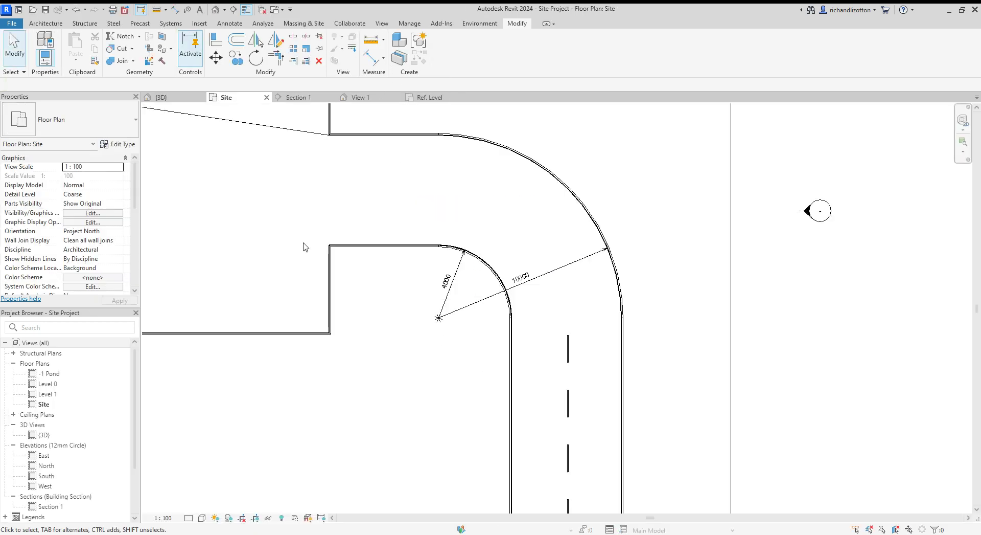
Start placing a site component of type Site_Line Curve 4m_Length
click(307, 23)
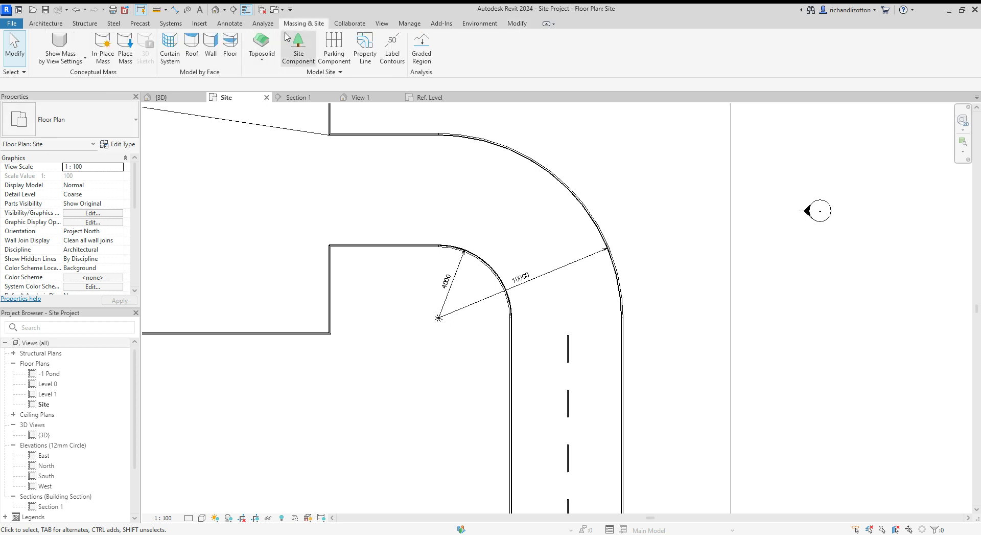
click(308, 43)
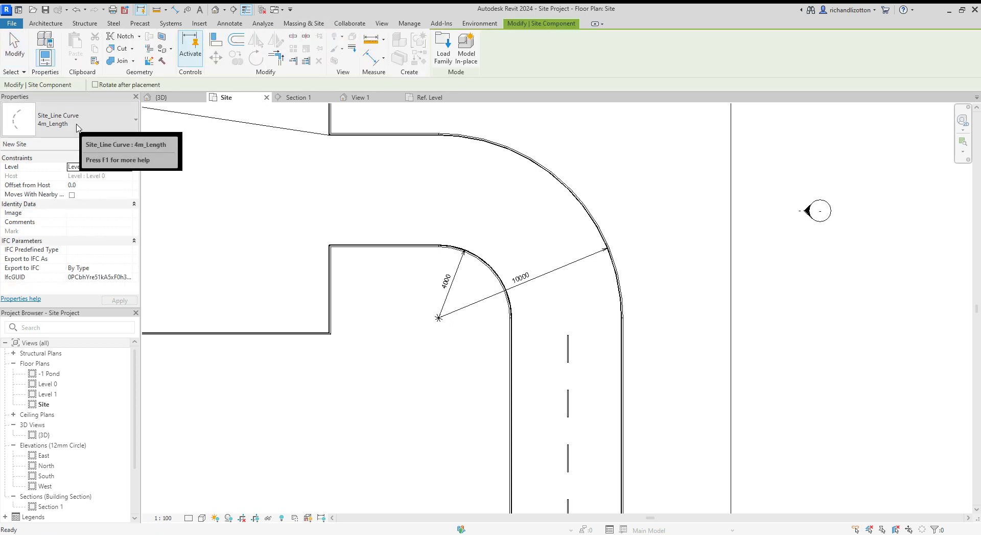
click(135, 124)
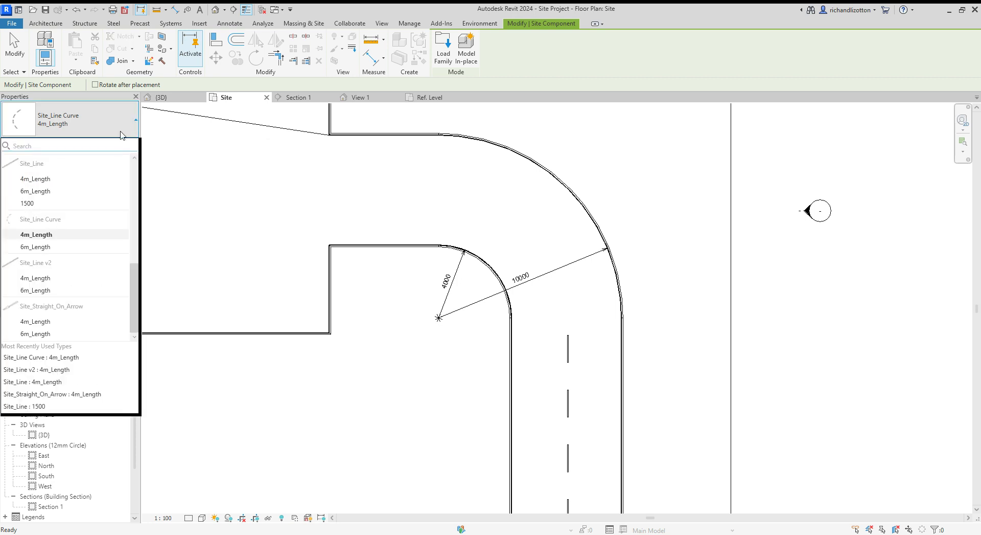
click(49, 238)
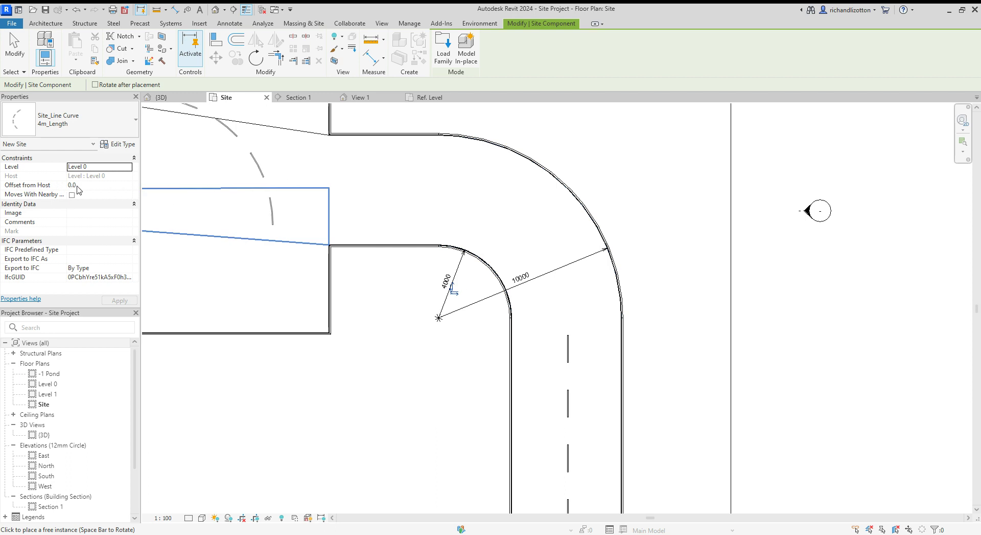
Select the curved Site_Line Curve around the bend and set its Offset from Host to 50.0
key(Escape)
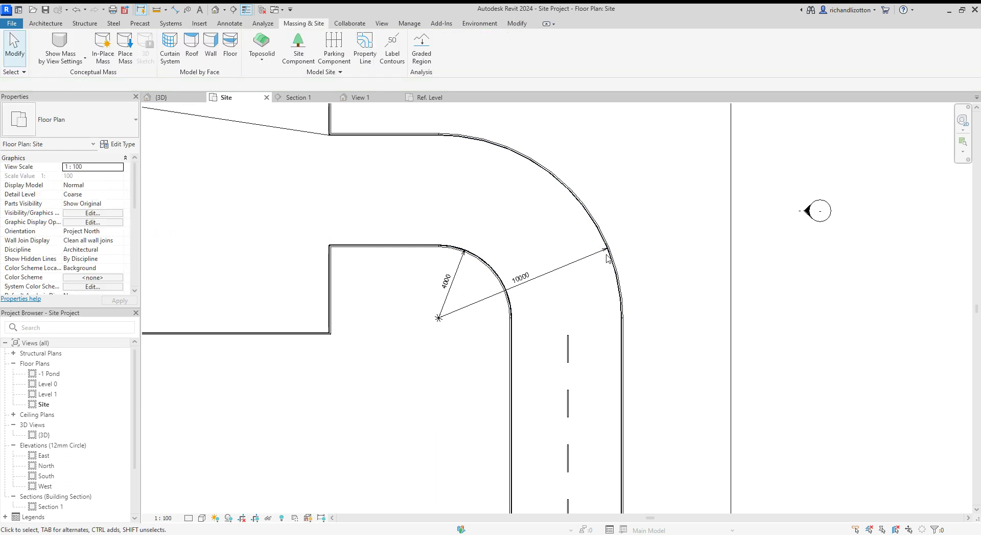
drag(381, 117, 648, 318)
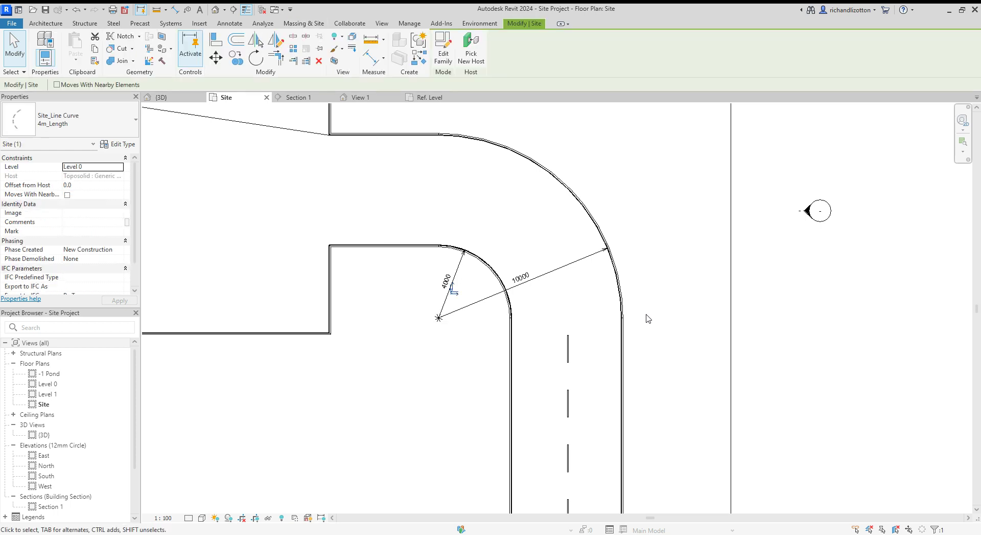
click(73, 186)
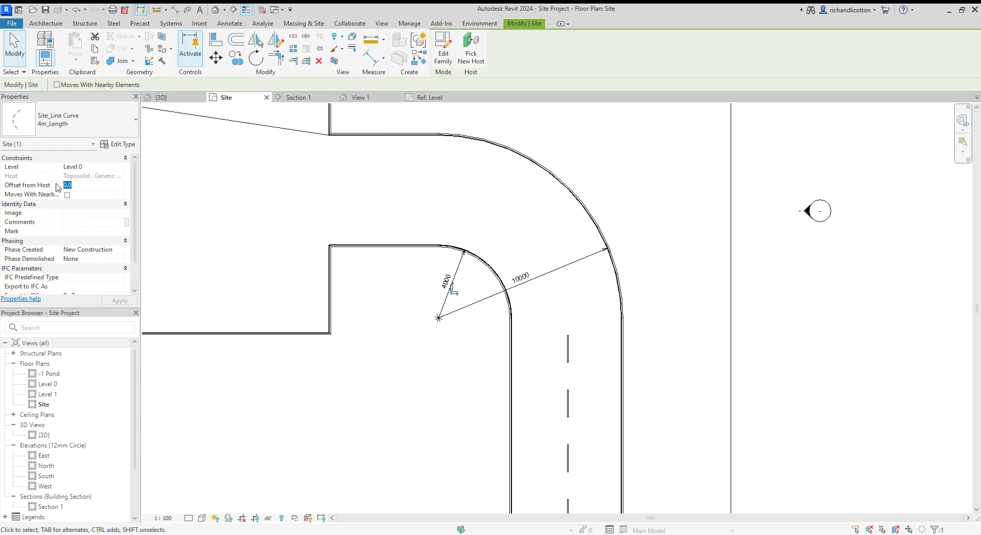
text(25.0)
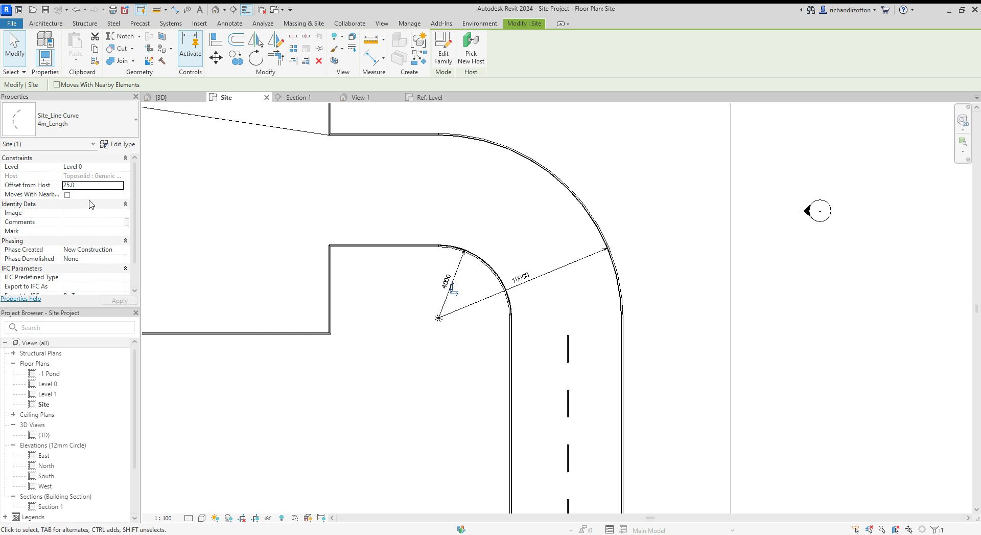
drag(77, 185, 60, 185)
text(50.0)
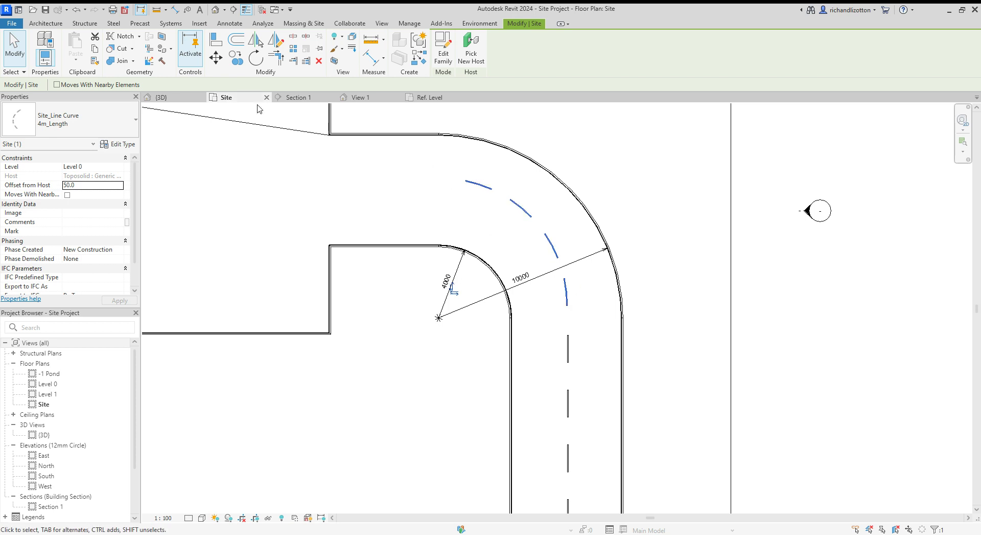
Rotate the curved dashes into the bend and shift them slightly left and up
click(255, 57)
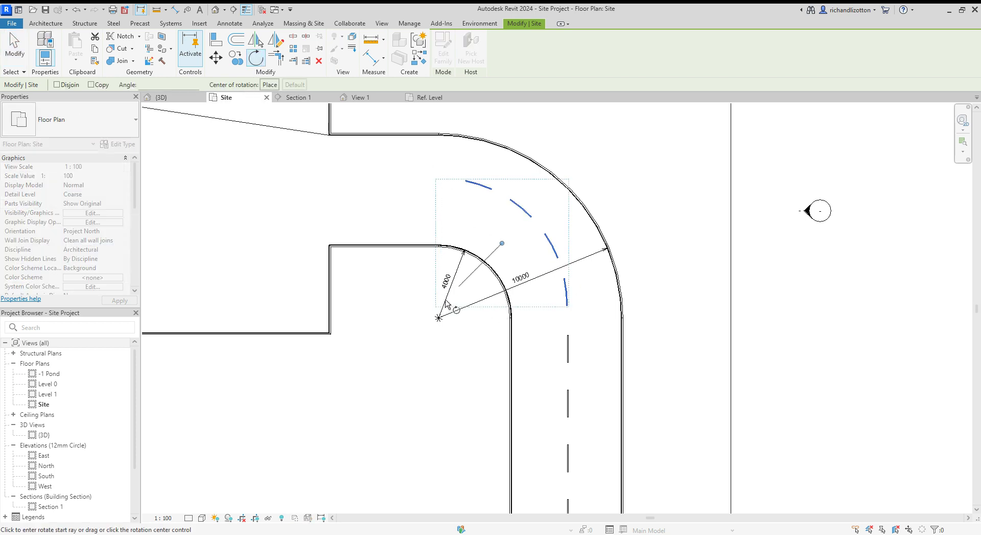
click(637, 194)
click(632, 178)
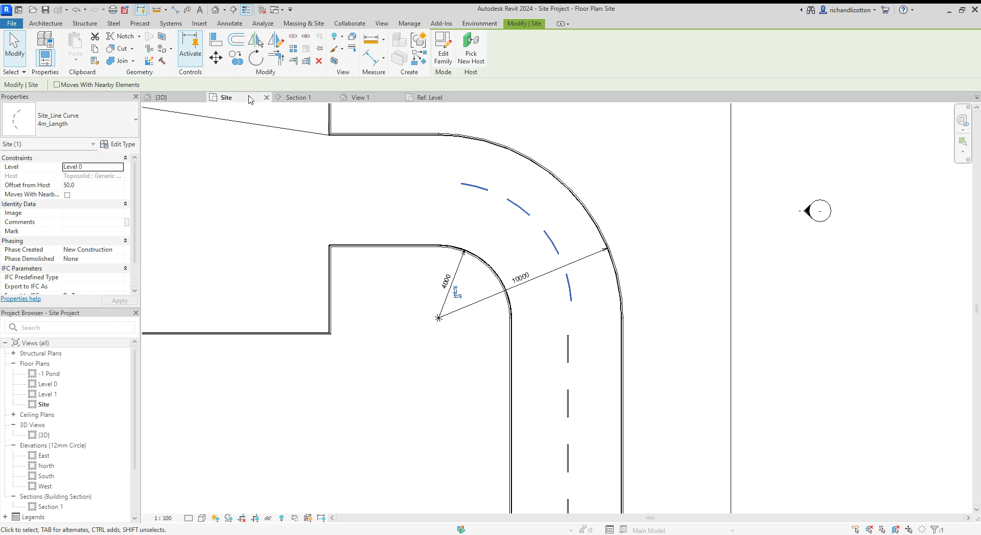
click(216, 57)
click(529, 233)
click(521, 234)
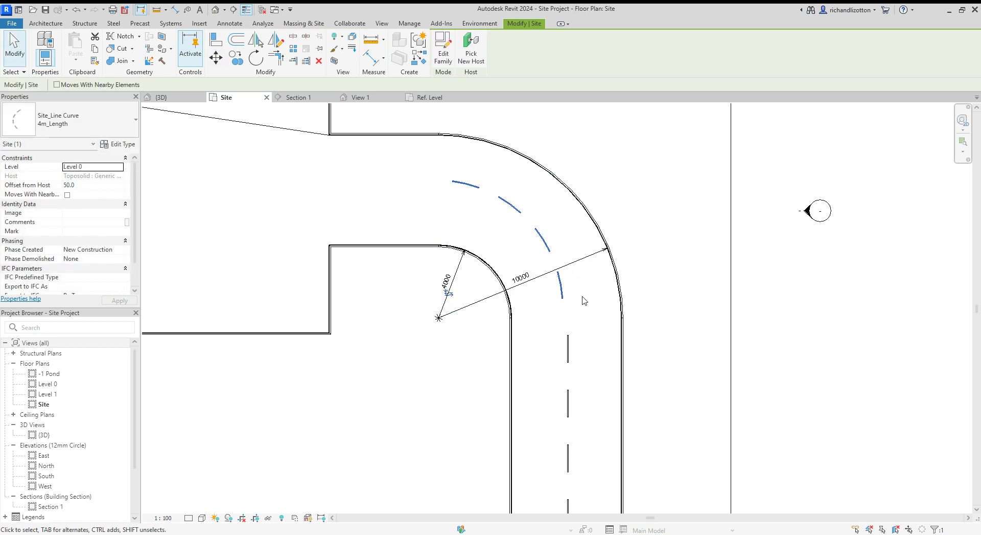
Turn the curved dashes slightly counter-clockwise and nudge them down to meet the straight centreline dashes
click(256, 57)
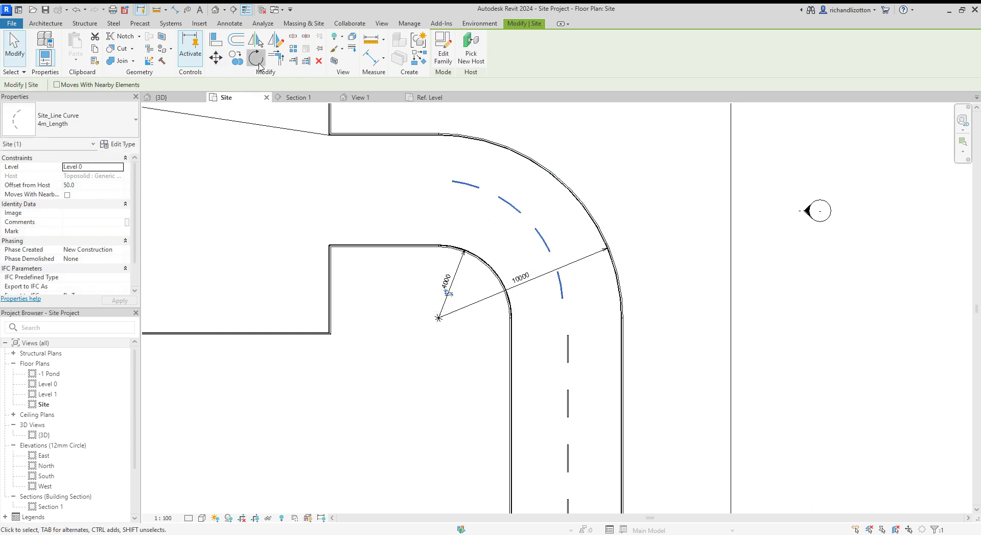
click(531, 209)
click(532, 202)
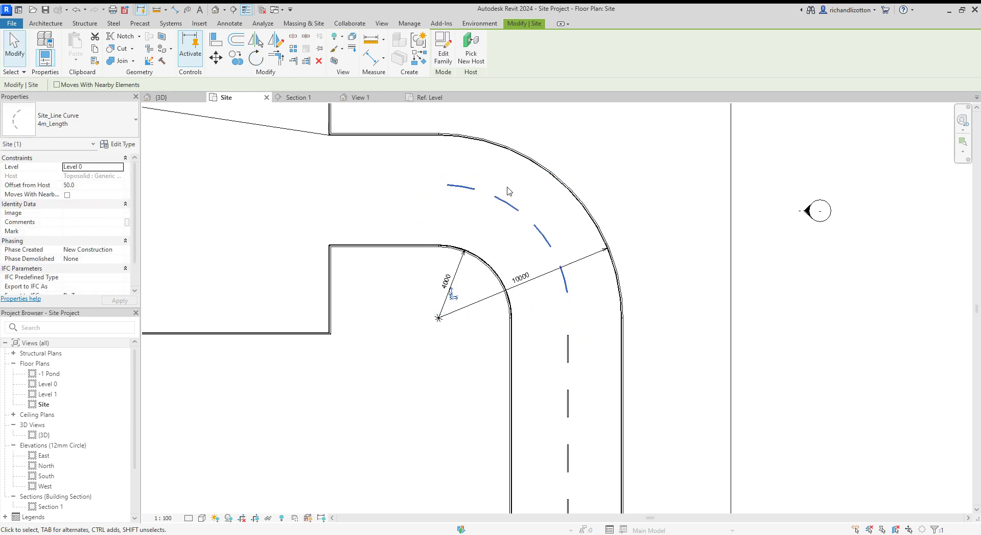
scroll(632, 378, up, 2)
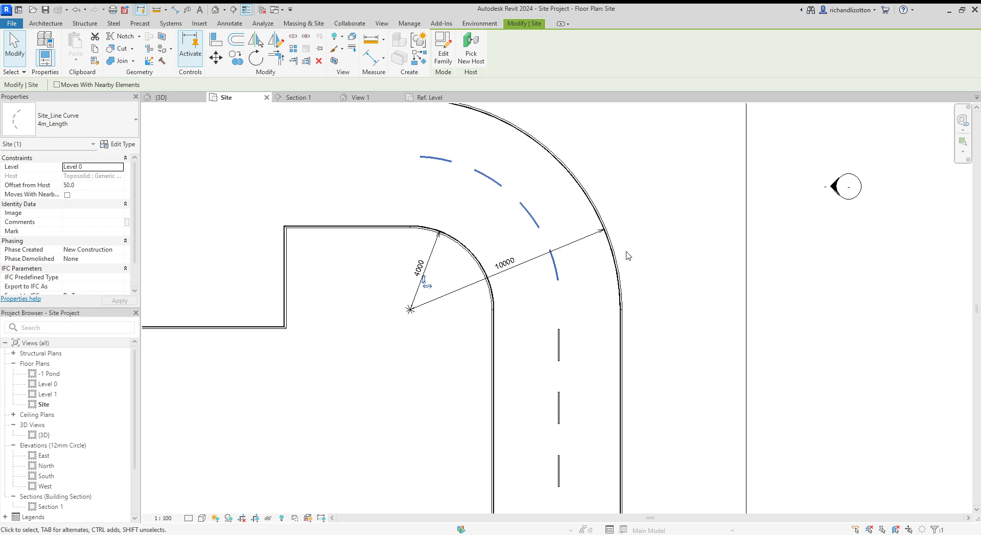
middle_drag(629, 254, 638, 314)
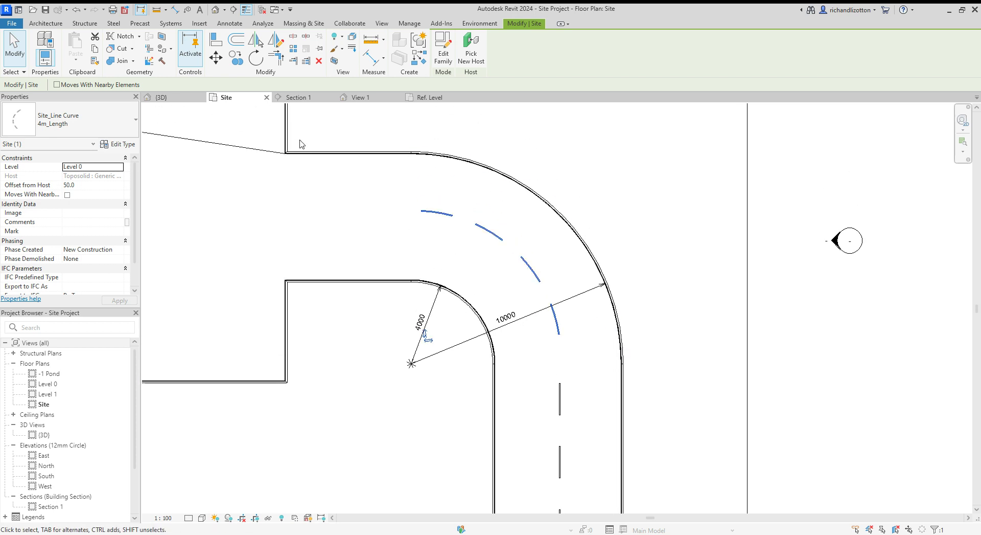
click(216, 57)
click(684, 204)
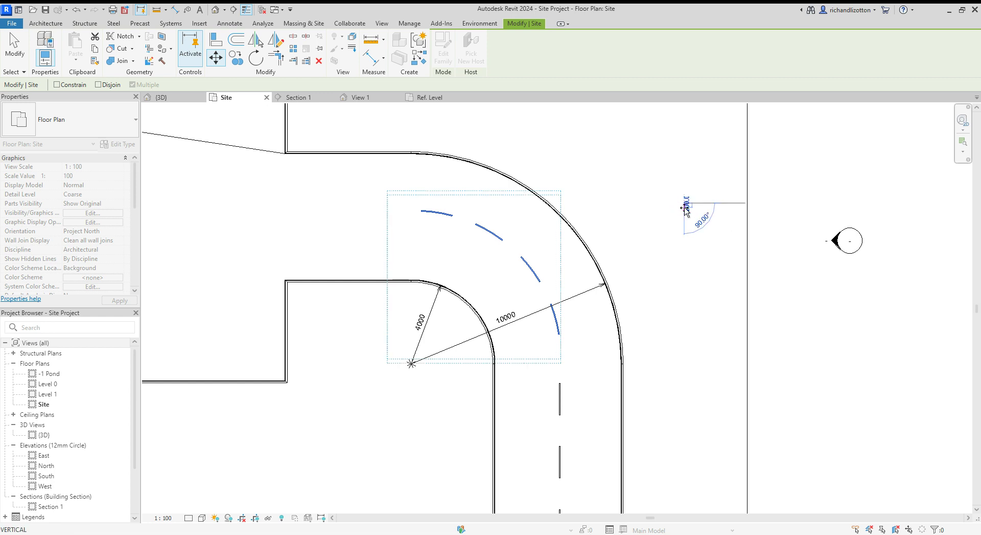
click(685, 212)
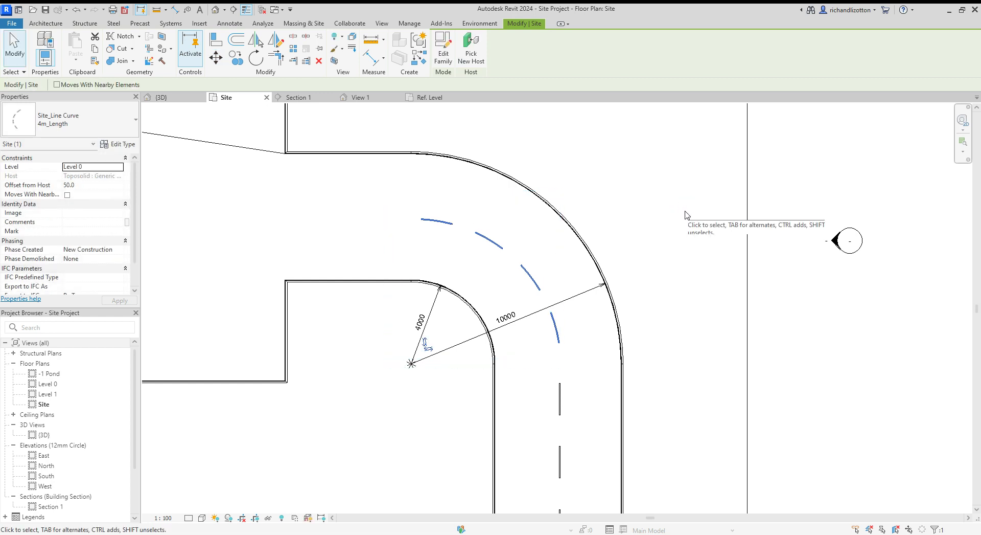
click(666, 225)
scroll(608, 184, down, 2)
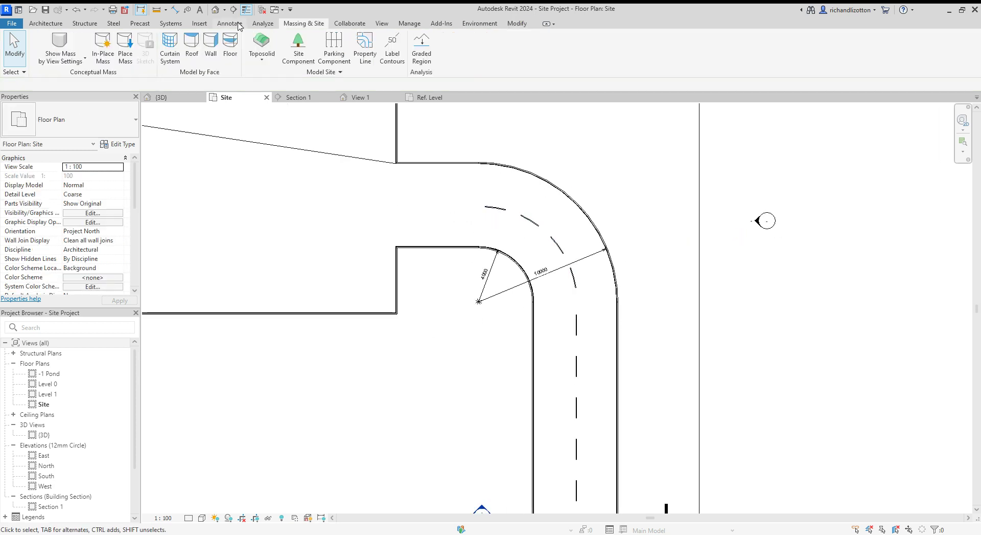
Place two straight Site_Line 1500 dashes on the road centreline leading into the bend
click(299, 45)
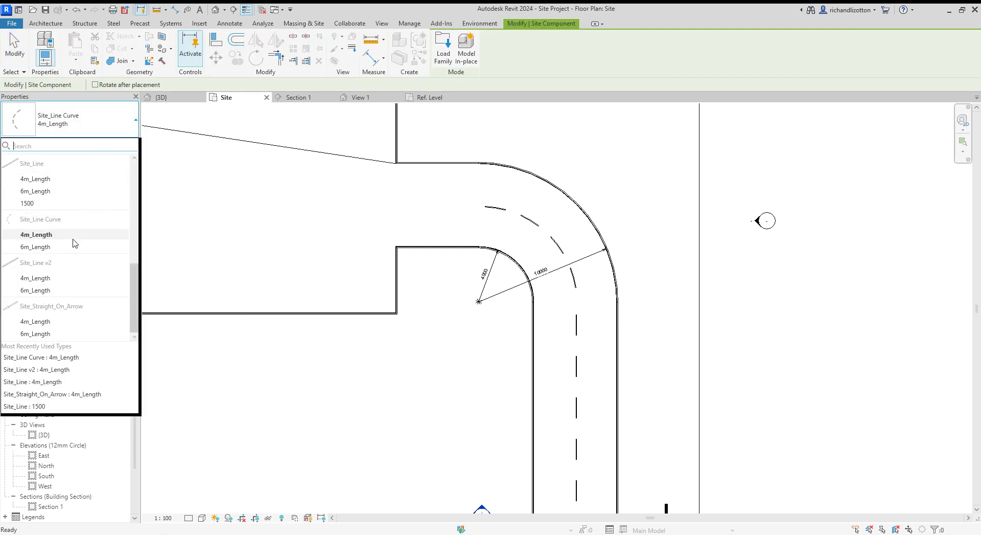
click(28, 203)
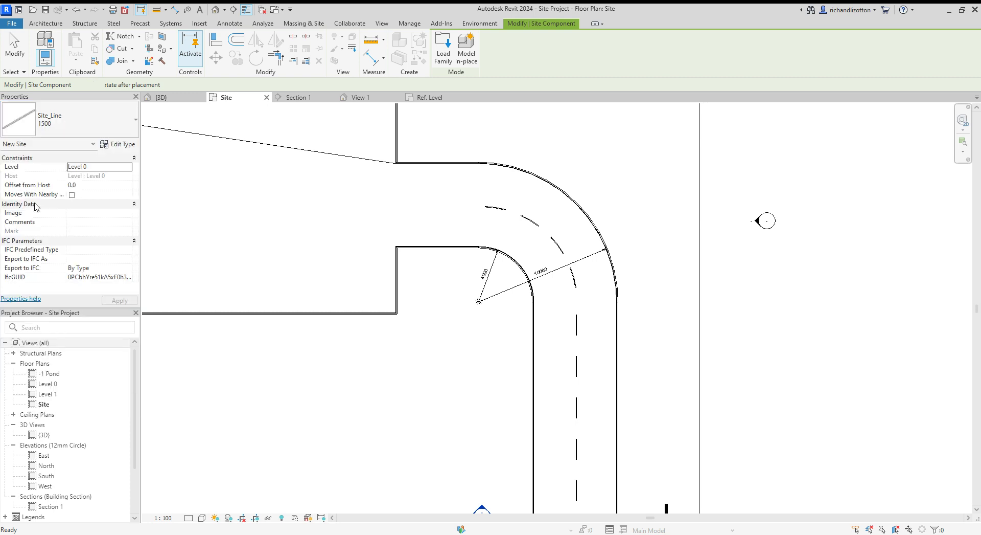
scroll(452, 202, up, 3)
click(450, 206)
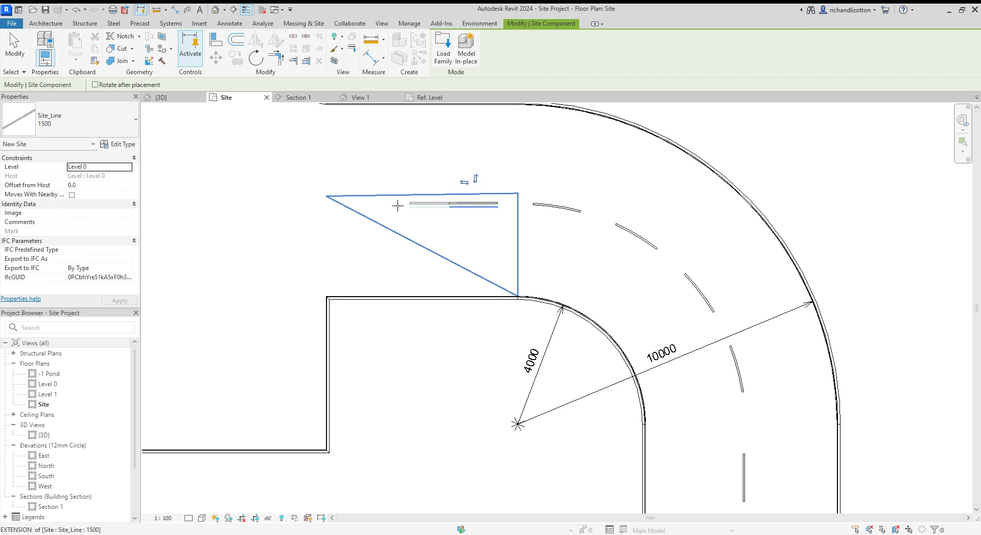
click(349, 206)
scroll(351, 334, down, 4)
key(Escape)
key(Escape)
middle_drag(381, 439, 482, 268)
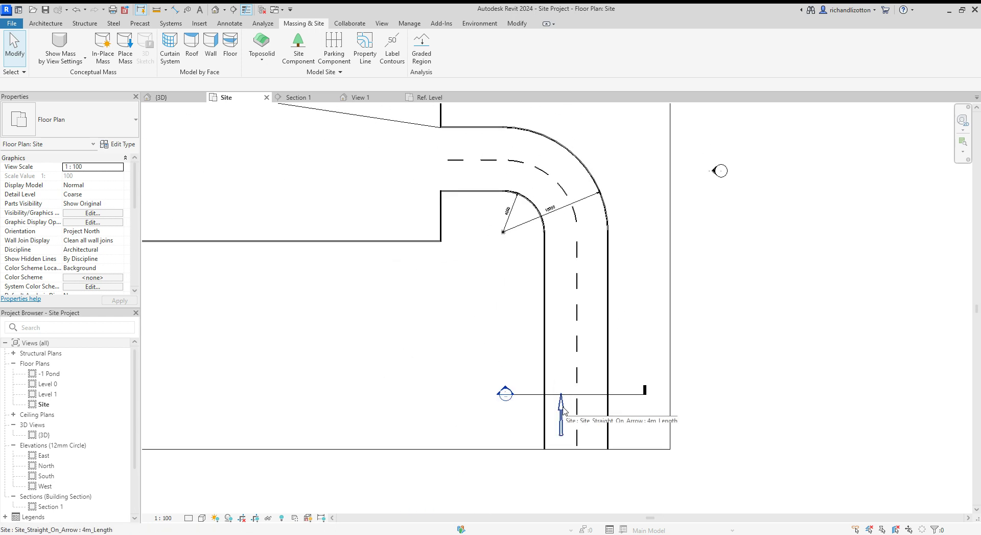
Place a Site_Straight_On_Arrow 4m_Length arrow in the upper road lane, pointing into the bend
click(297, 51)
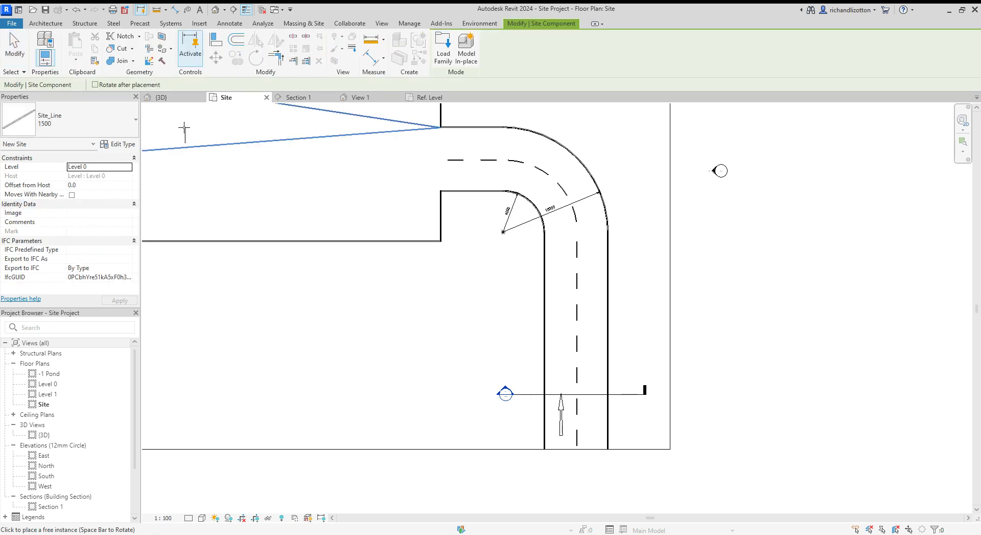
click(135, 122)
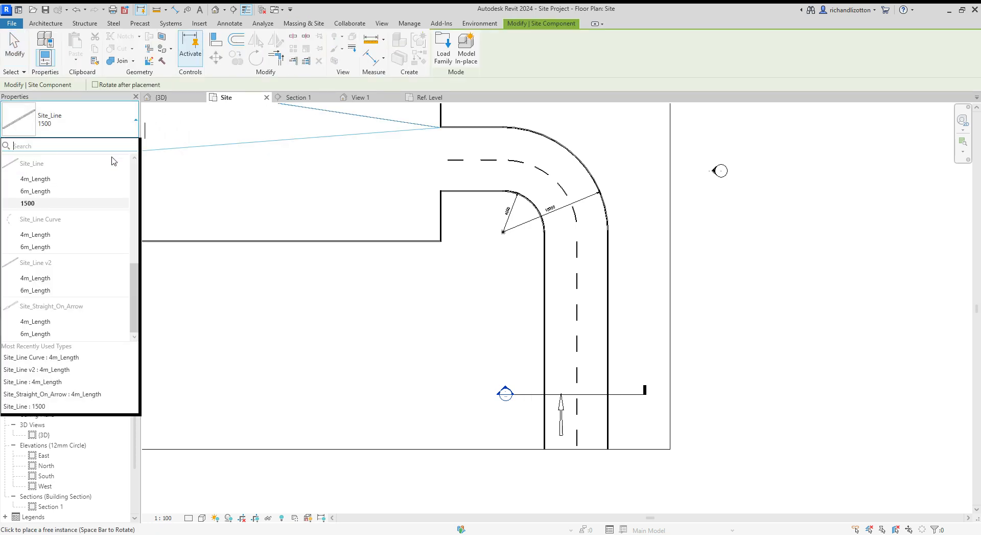
click(34, 321)
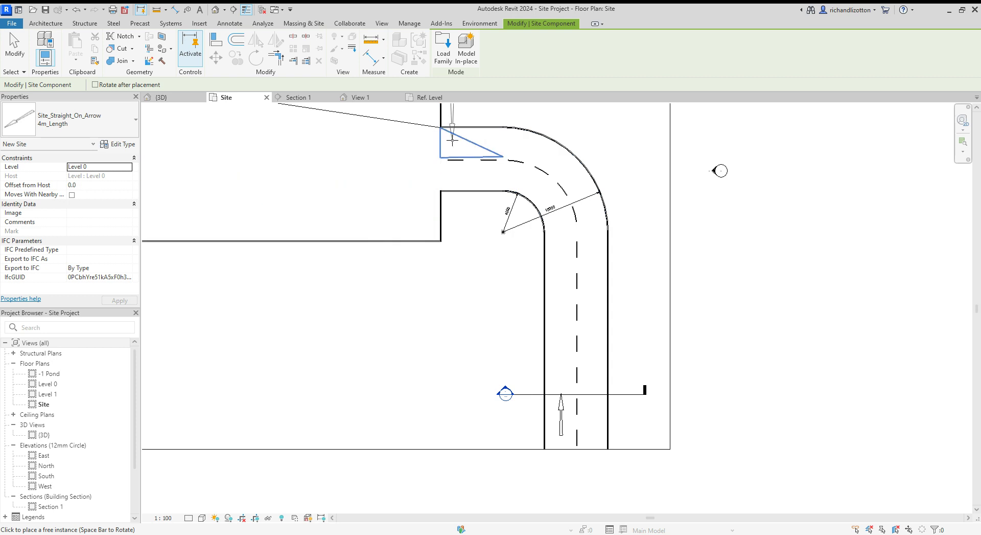
click(488, 144)
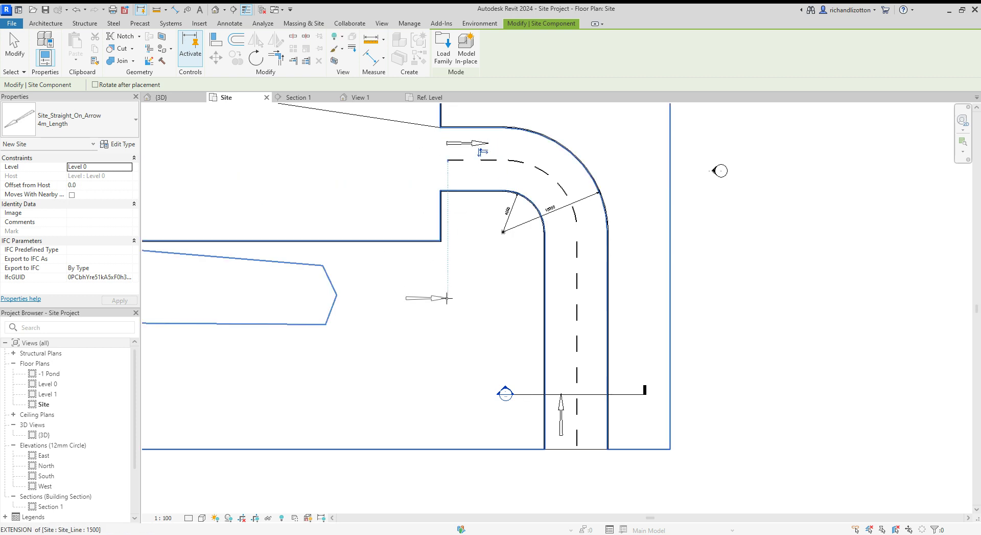
key(Escape)
key(Escape)
scroll(440, 317, down, 4)
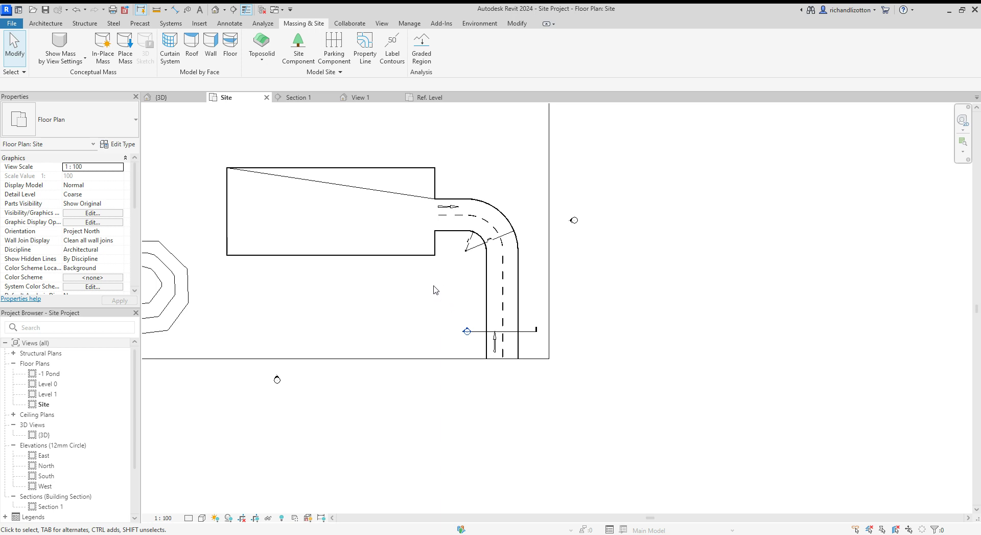
scroll(434, 290, up, 2)
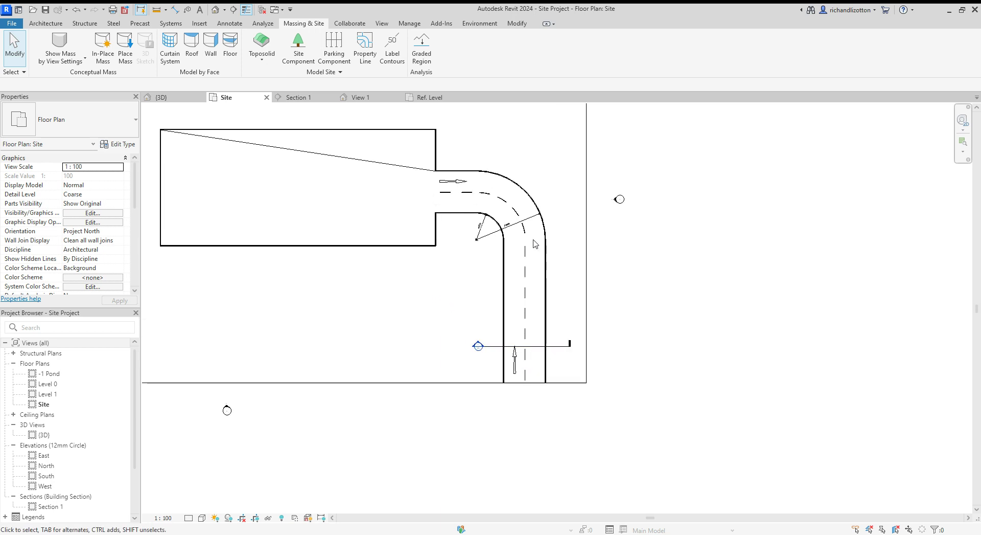